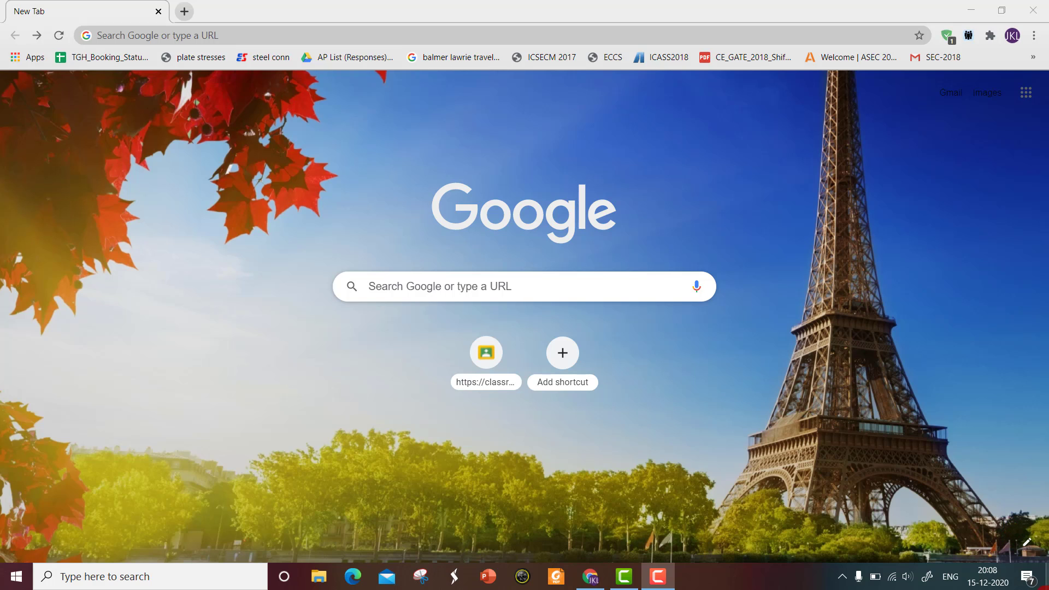
- Search the web for 'airmeet' and open the official airmeet.com site from the results
left_click(226, 36)
type("a")
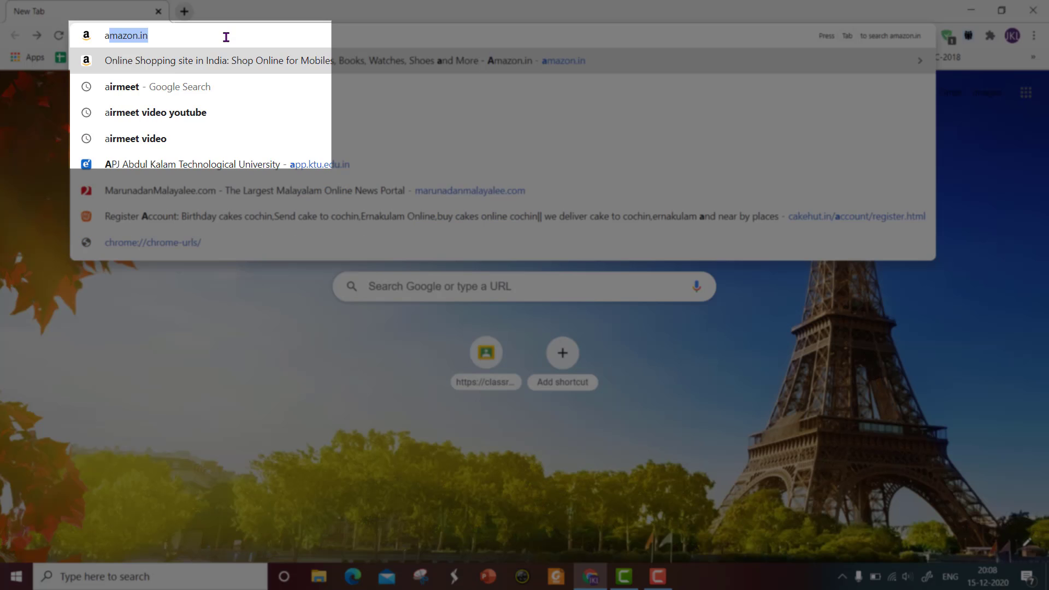
type("irmeet")
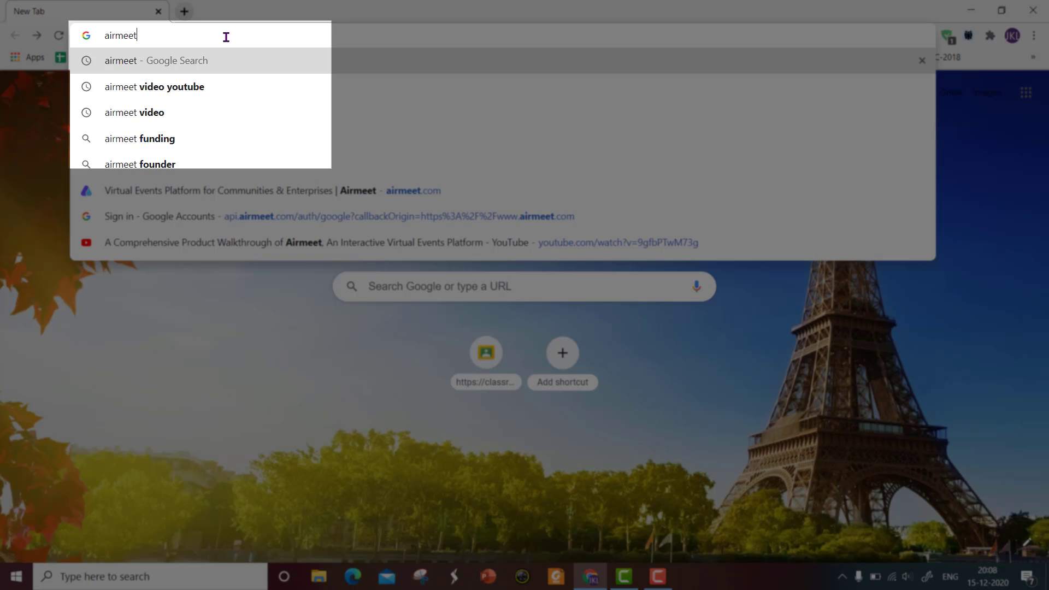
key("Return")
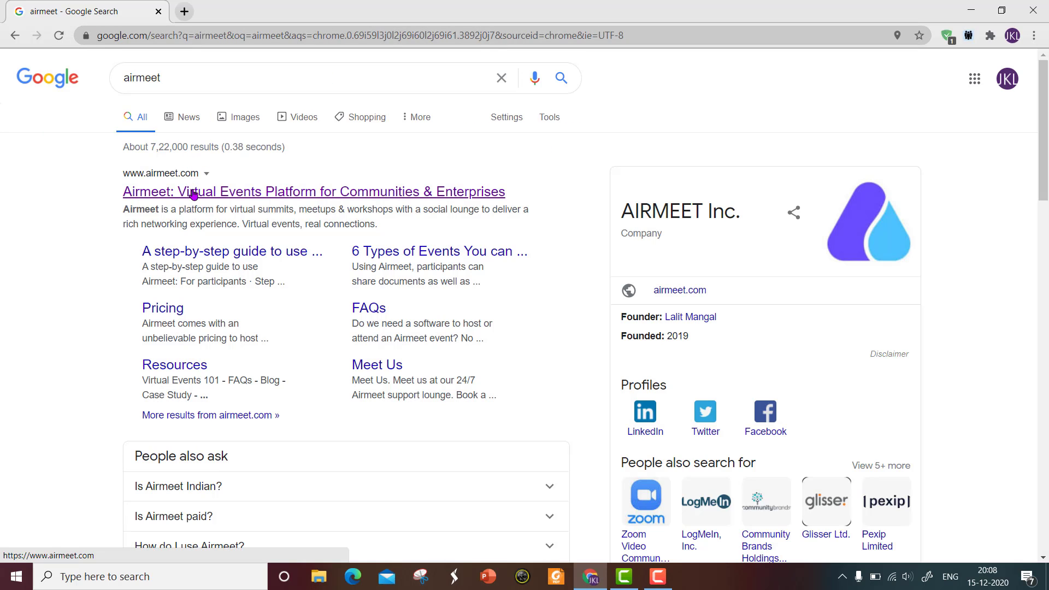
left_click(194, 193)
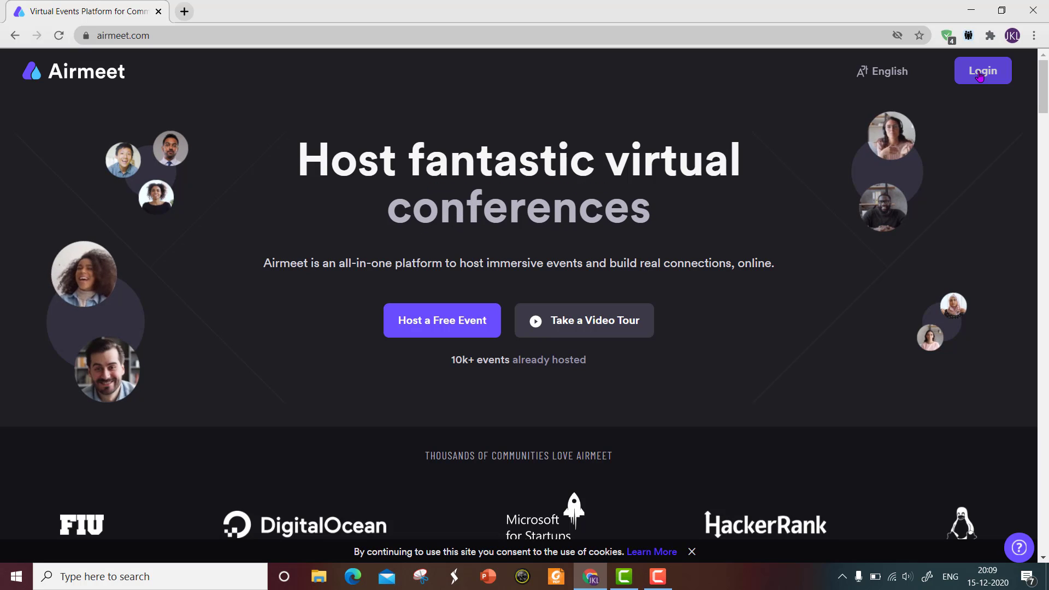
- Log in to Airmeet through Continue with Google, selecting the Google account
left_click(980, 71)
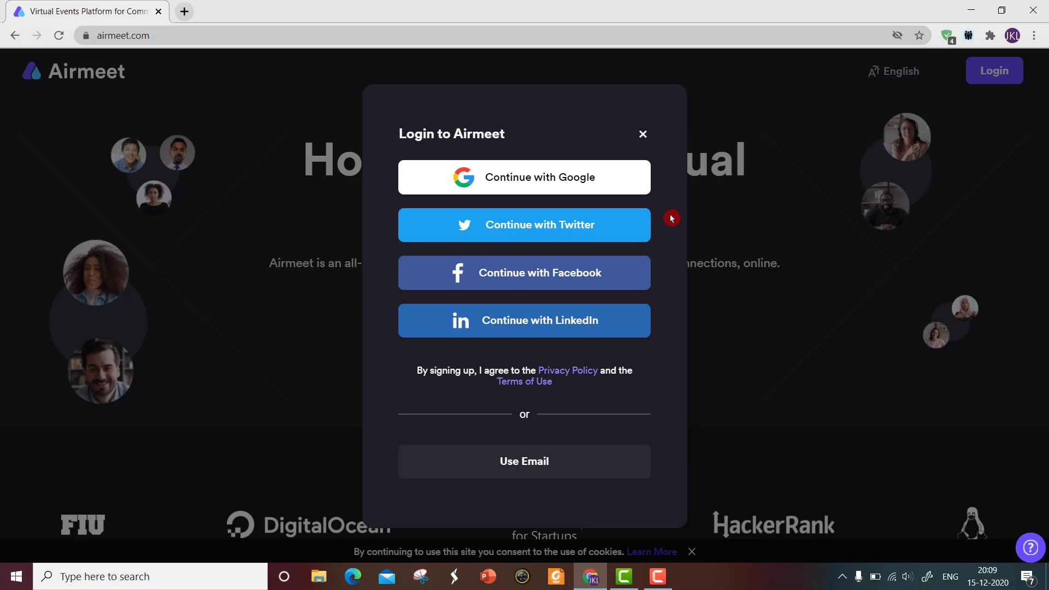
left_click(550, 186)
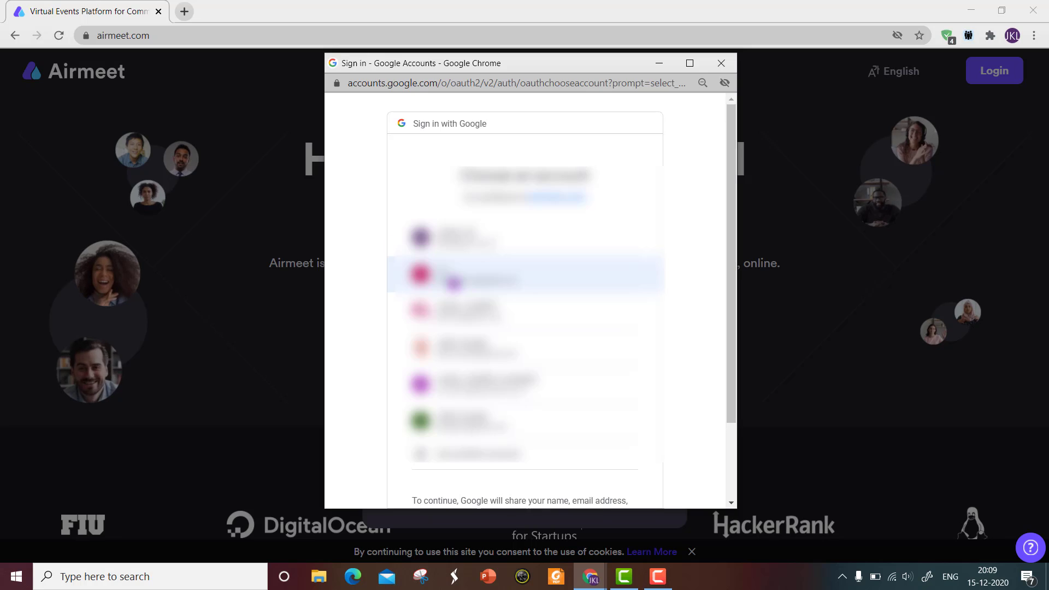
left_click(454, 282)
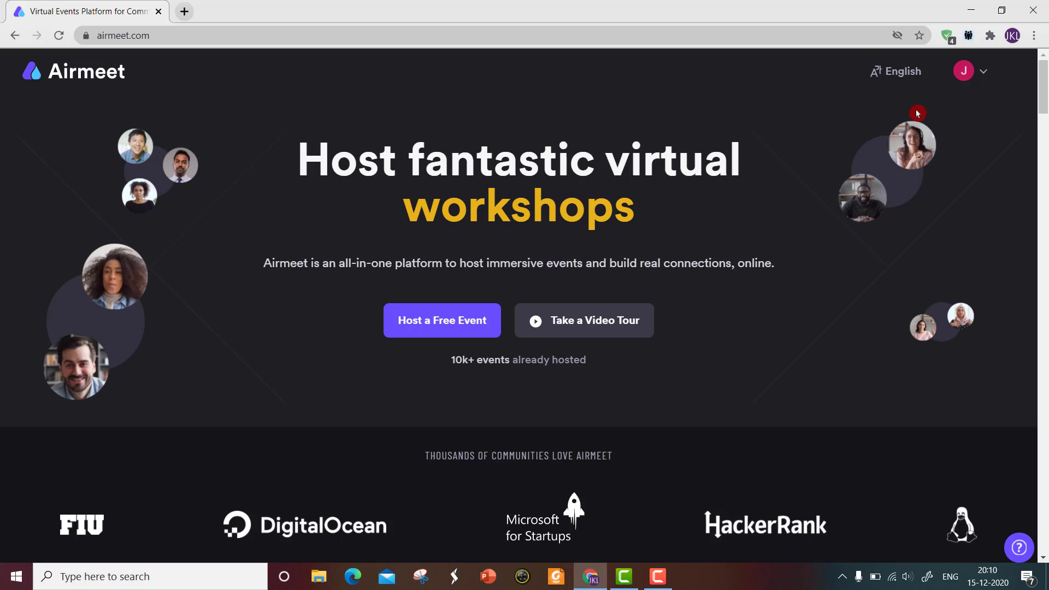
left_click(986, 75)
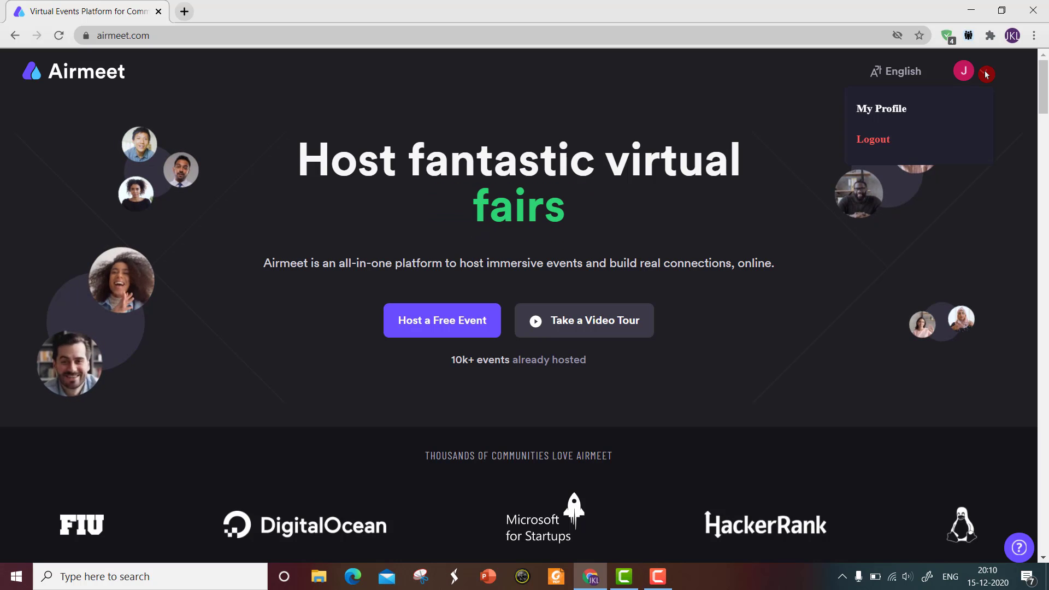
left_click(889, 111)
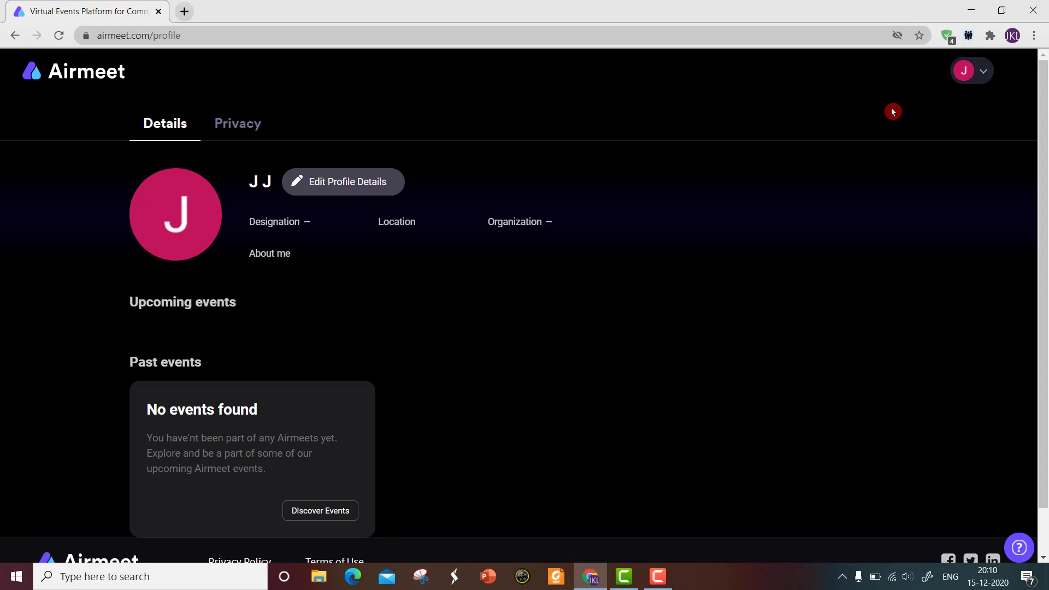
scroll(679, 366, "down", 1)
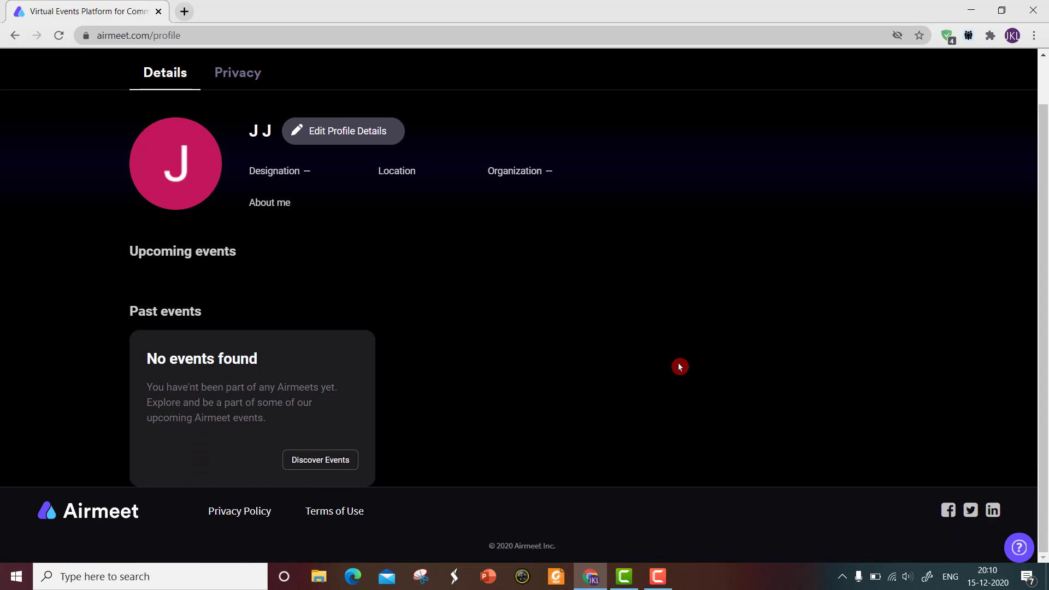
scroll(423, 304, "up", 1)
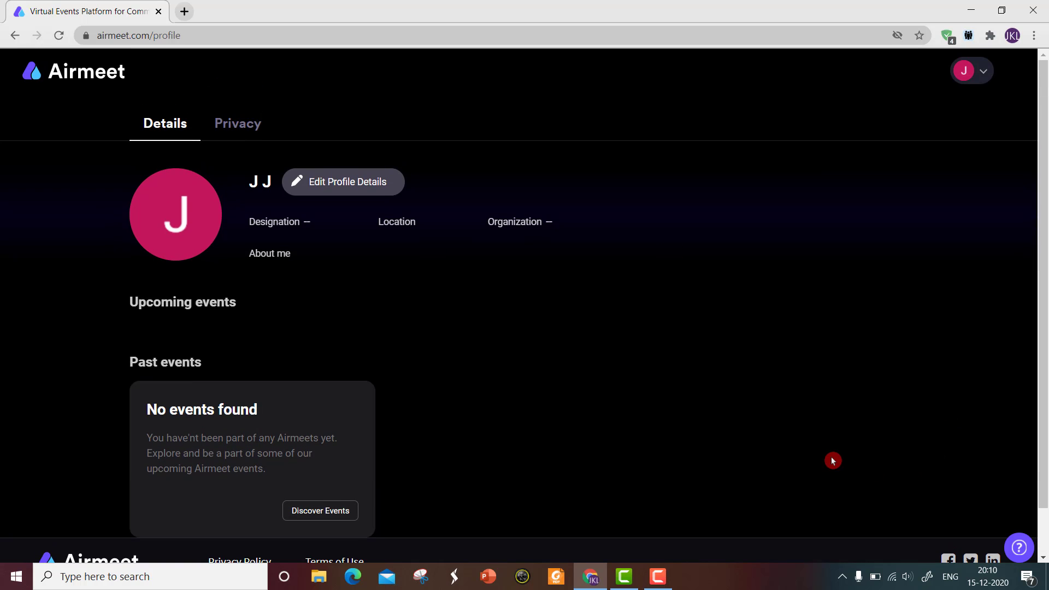
scroll(832, 460, "down", 1)
scroll(833, 461, "up", 1)
left_click(983, 74)
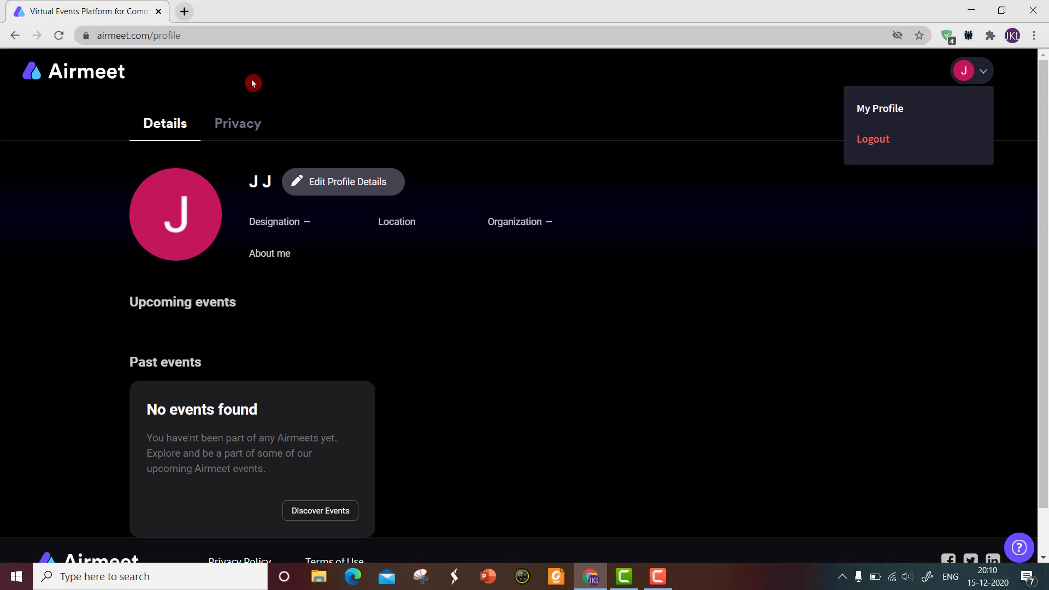
left_click(89, 78)
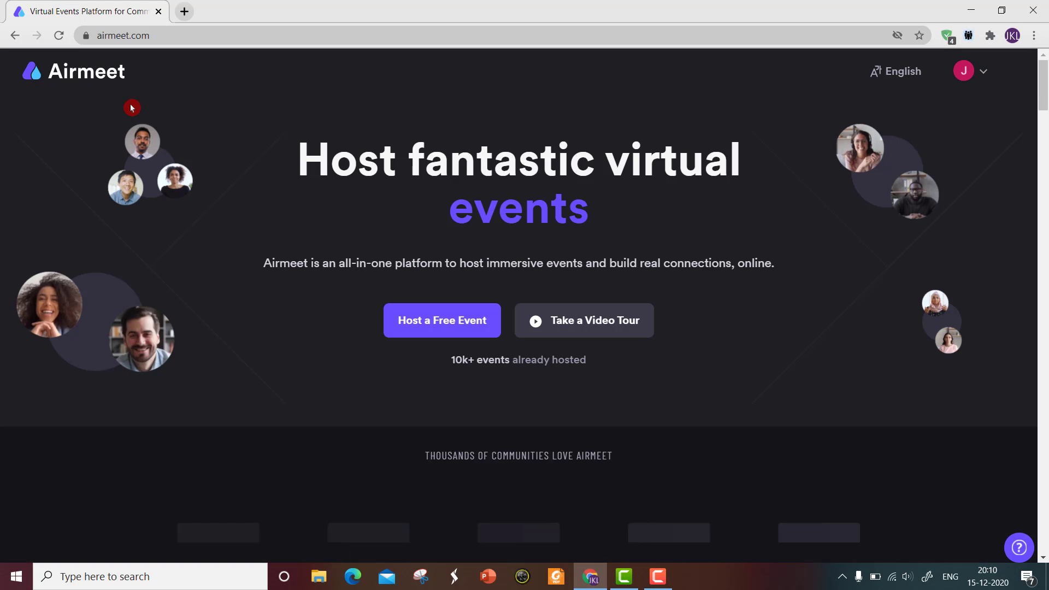
- Host a free event with the organizer name replaced by 'College Name' and proceed
left_click(464, 332)
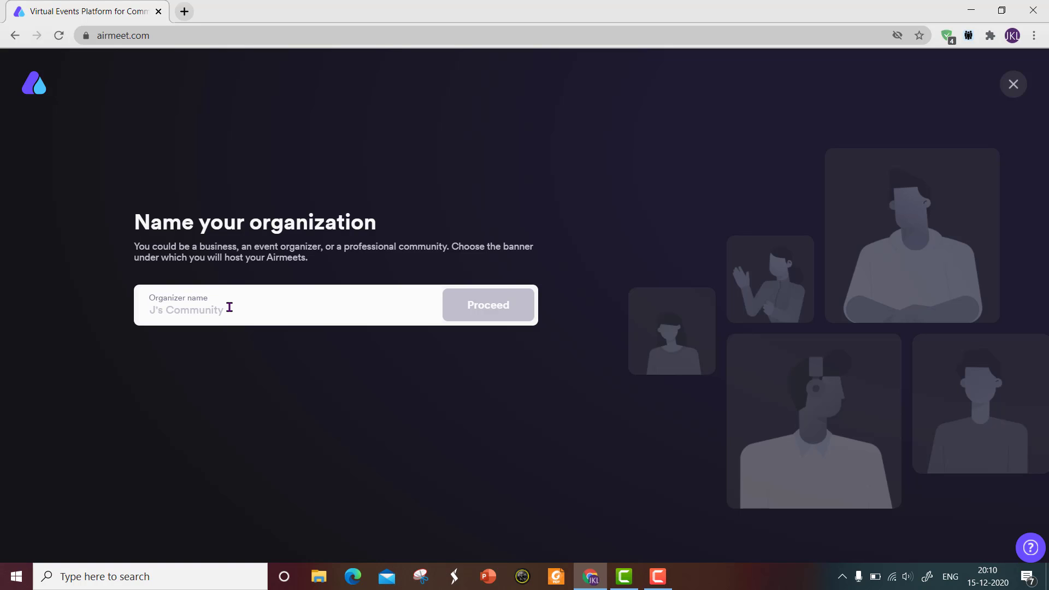
left_click(230, 307)
triple_click(145, 310)
type("C")
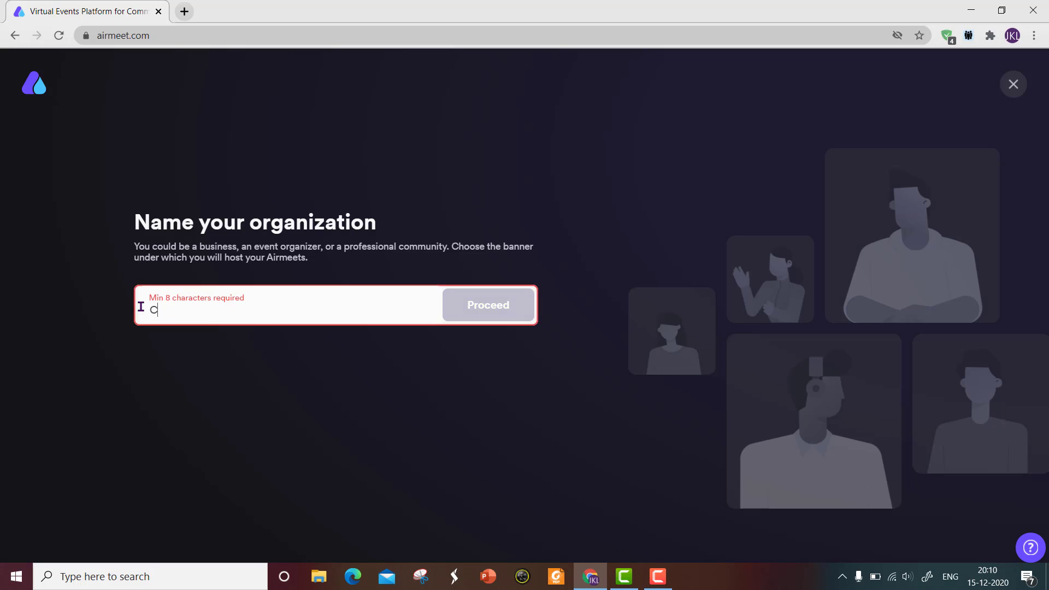
type("ollege Name")
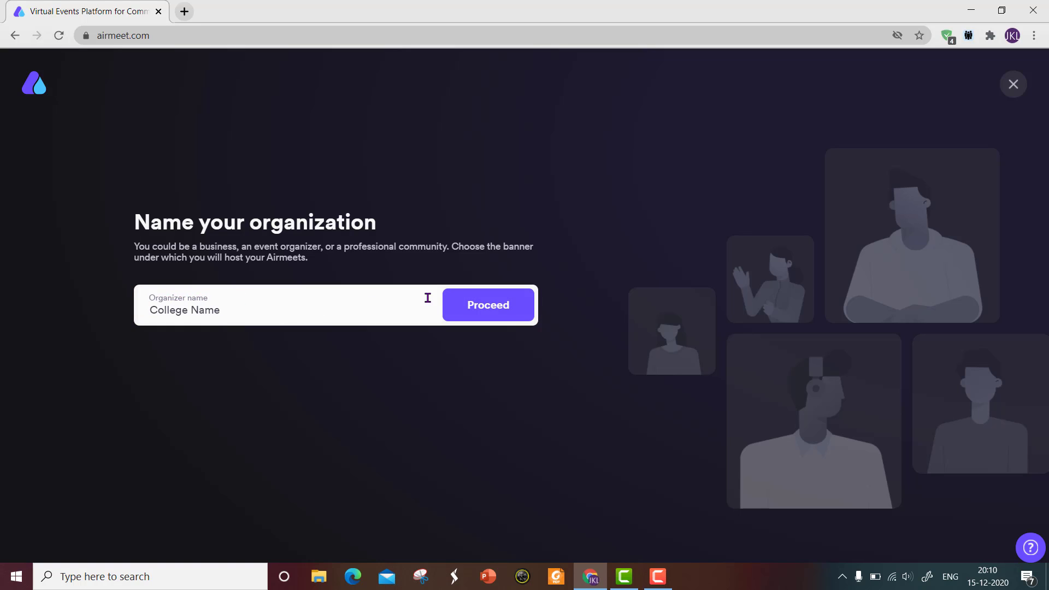
left_click(470, 305)
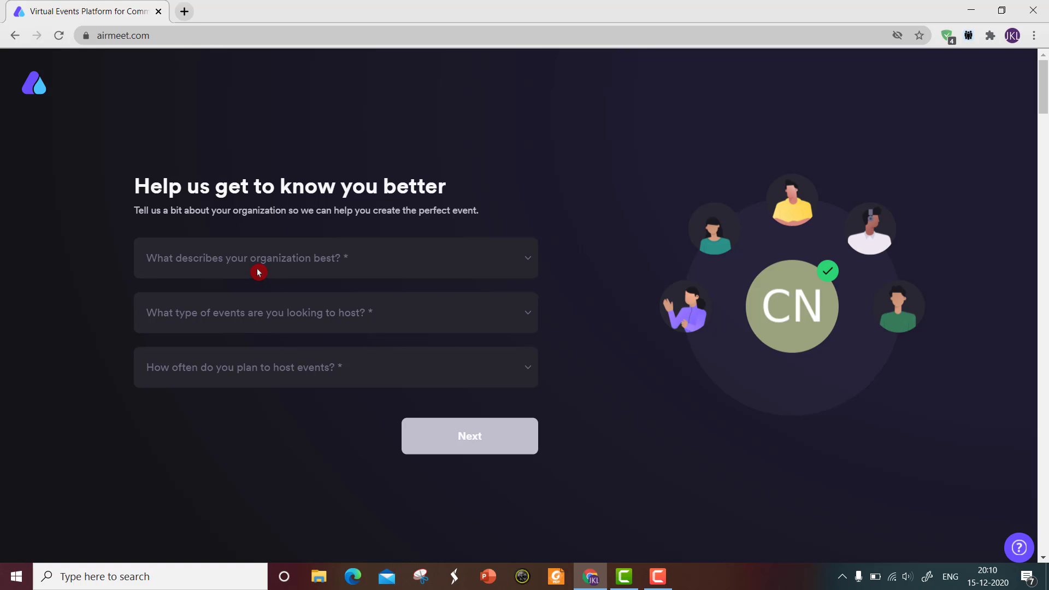
- Answer University / Educational institute, Conferences, and hosting Just once, then continue
left_click(280, 263)
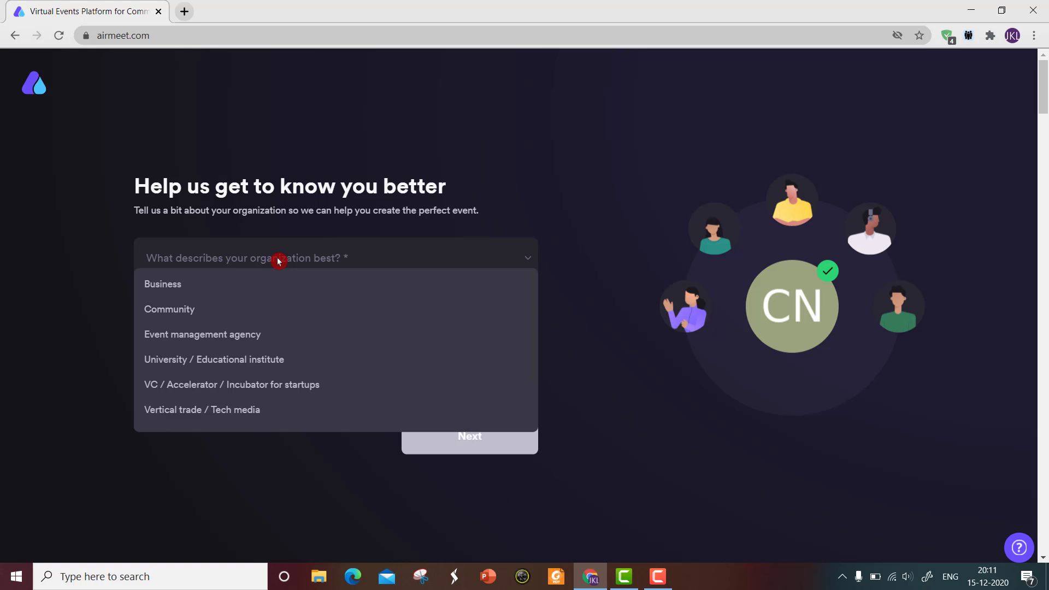
left_click(256, 365)
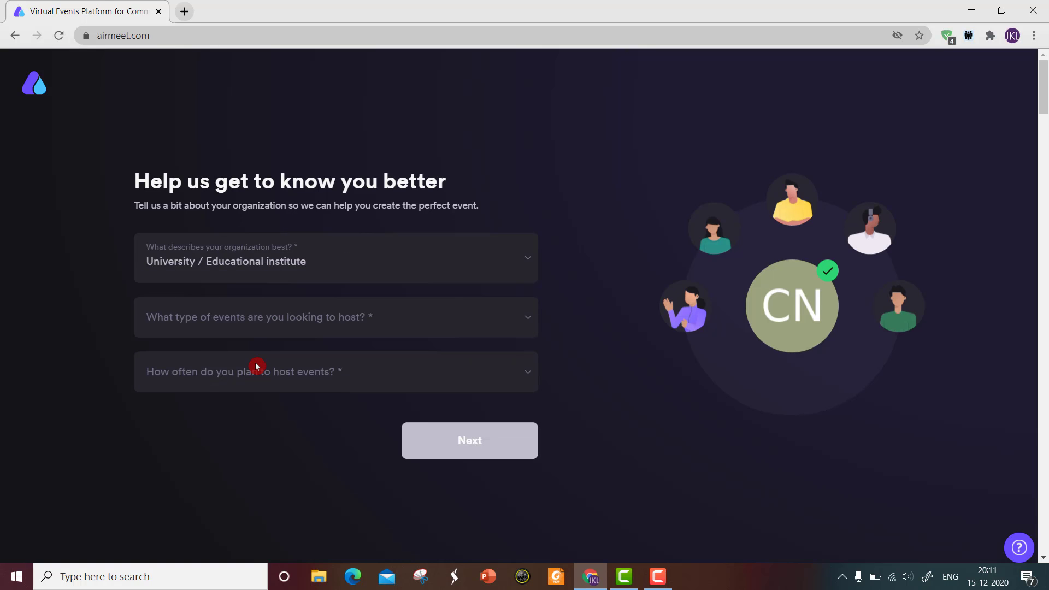
left_click(271, 321)
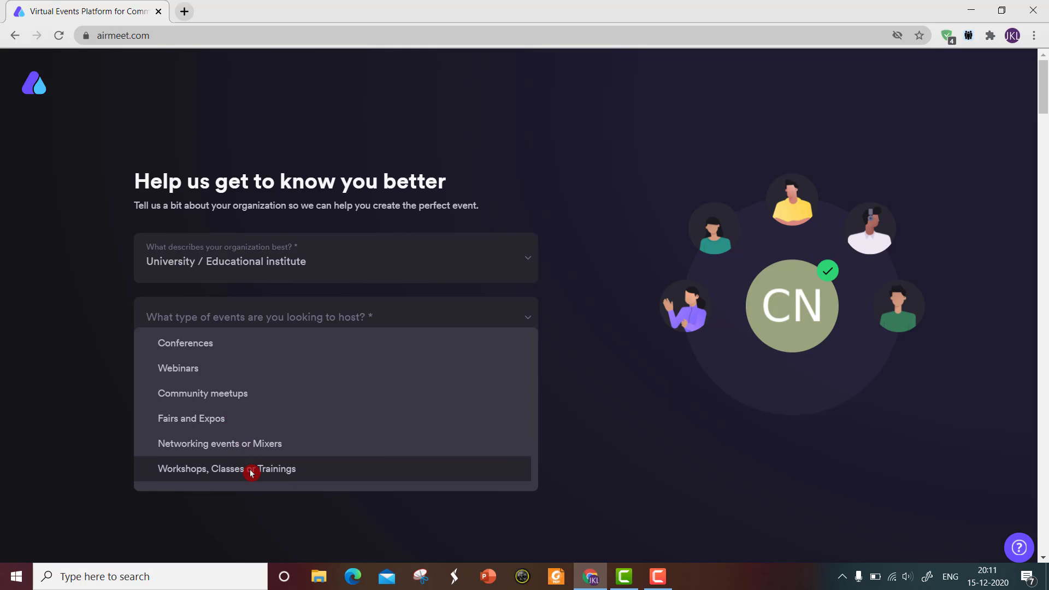
left_click(213, 344)
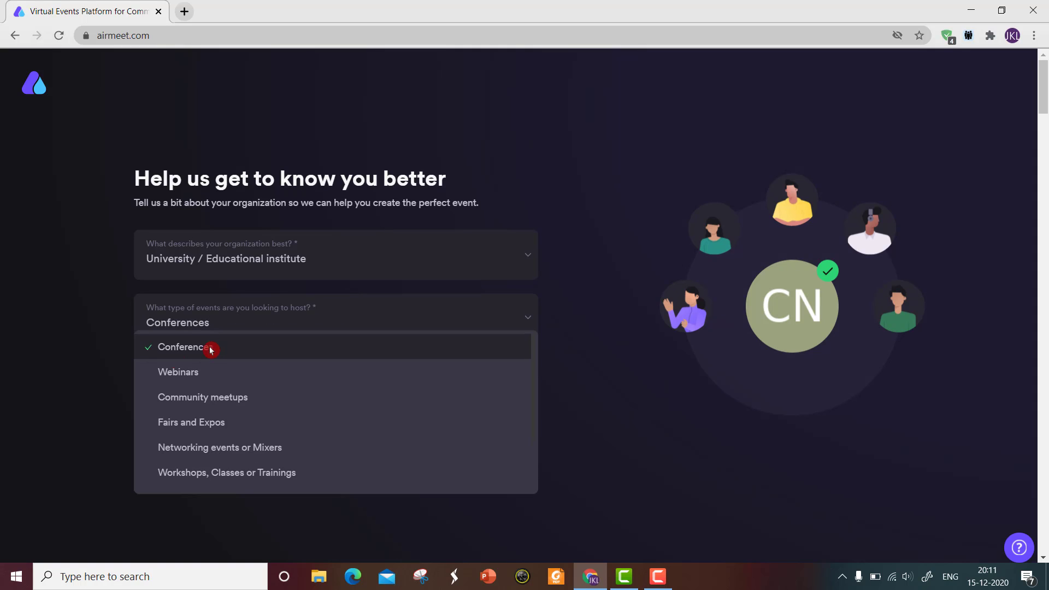
left_click(89, 363)
left_click(264, 375)
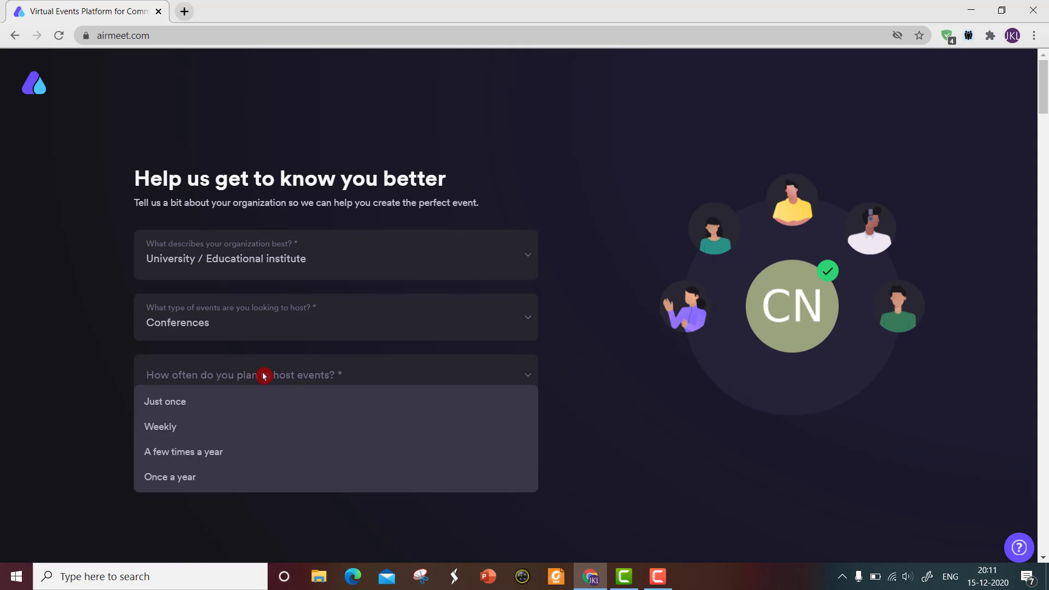
left_click(208, 408)
left_click(476, 458)
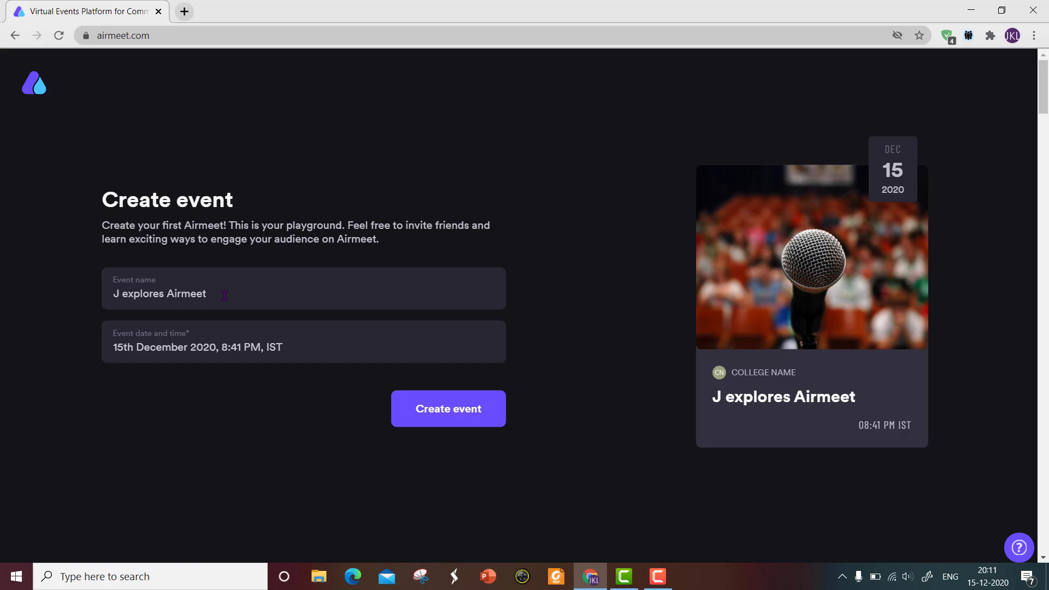
- Rename the event to 'International Conference'
left_click_drag(206, 294, 84, 295)
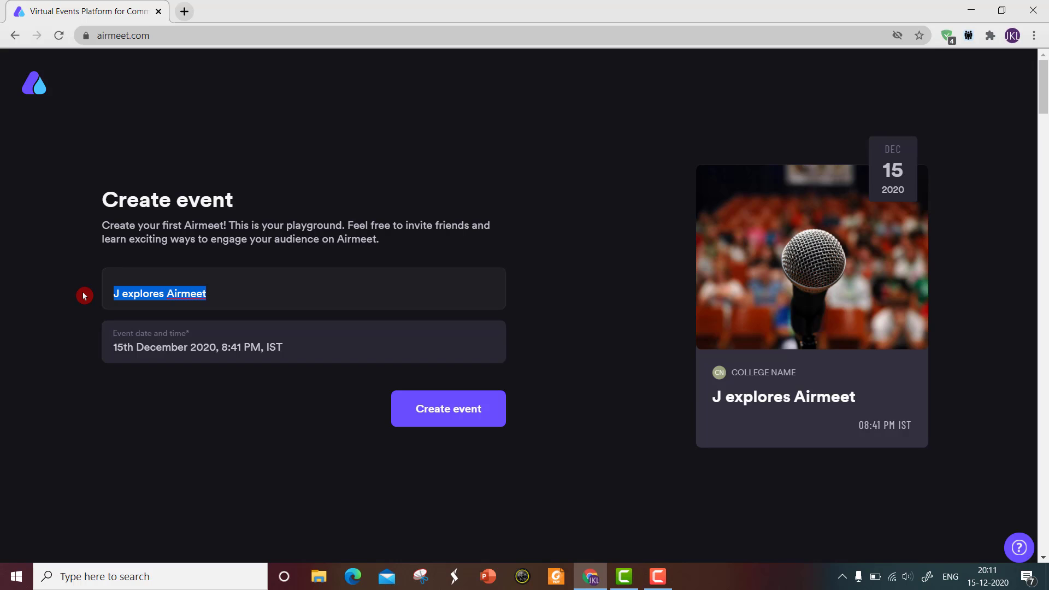
type("Internatioan")
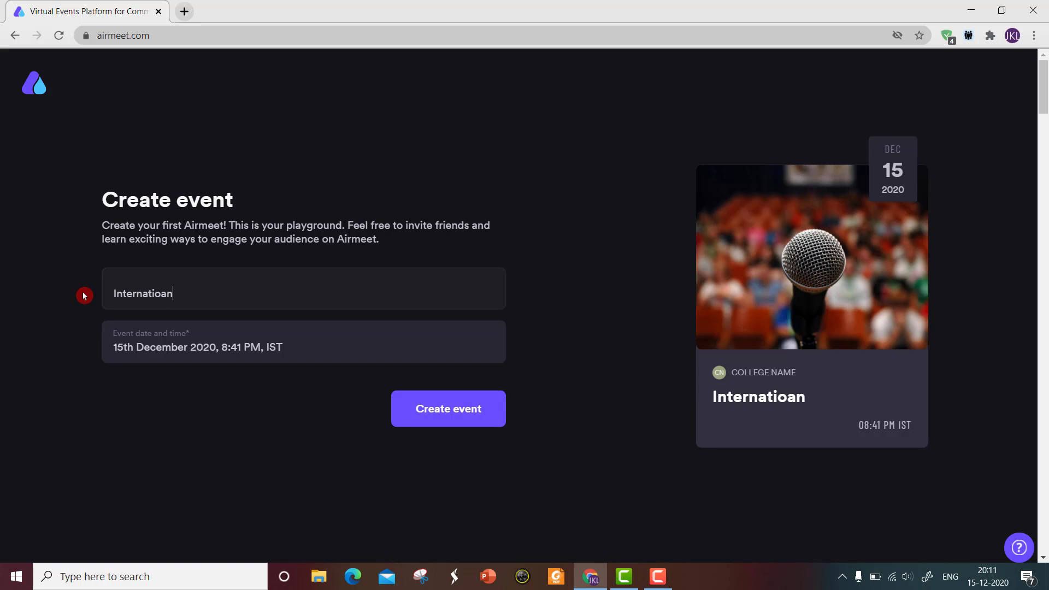
type("l")
key("BackSpace")
key("BackSpace")
key("BackSpace")
type("nal Conference")
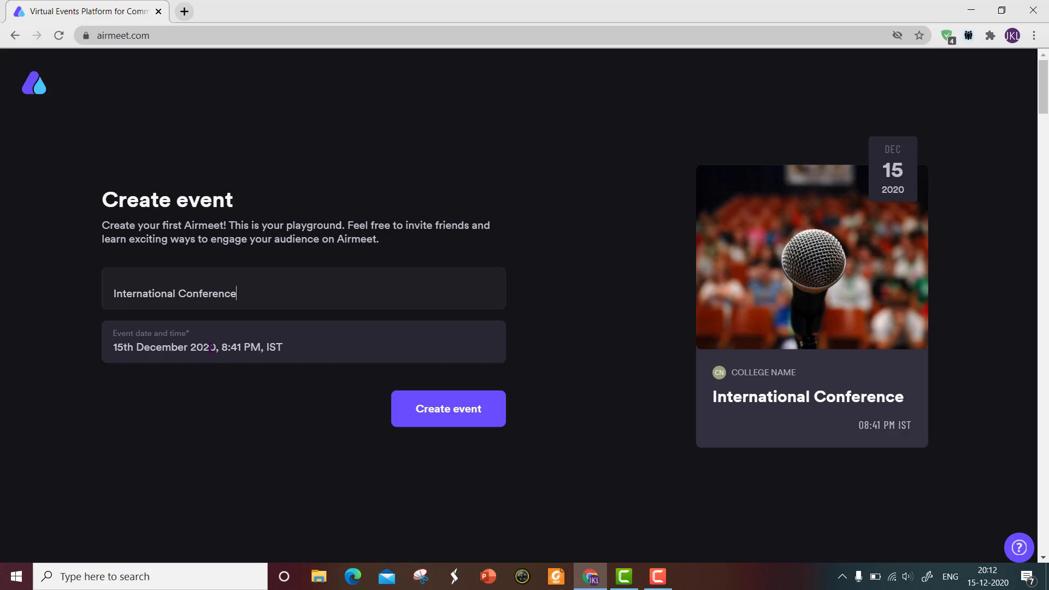
- Set the event date to 16 December 2020
left_click(234, 348)
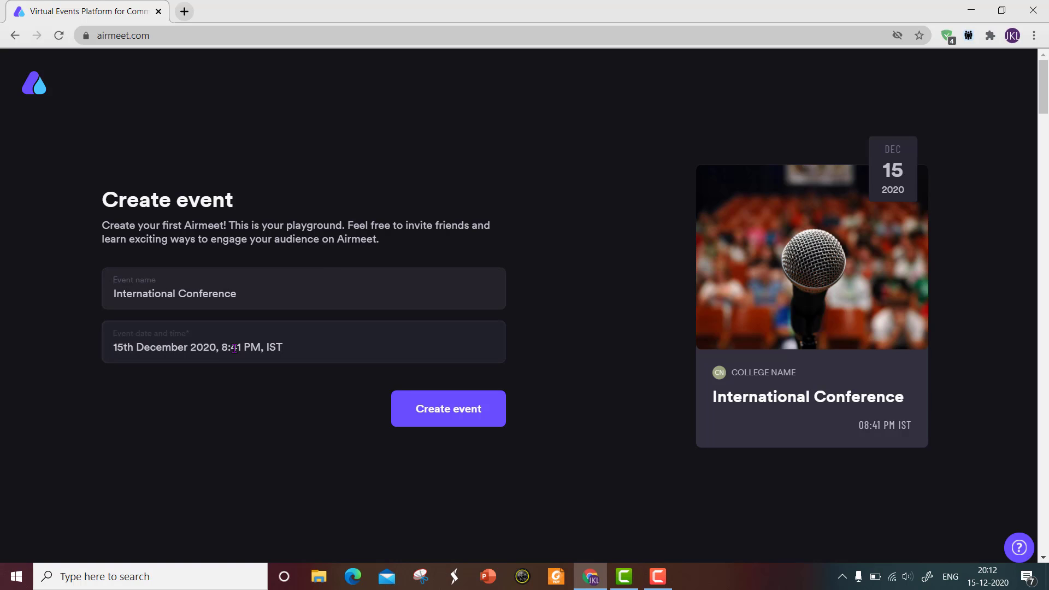
left_click(368, 353)
left_click(255, 347)
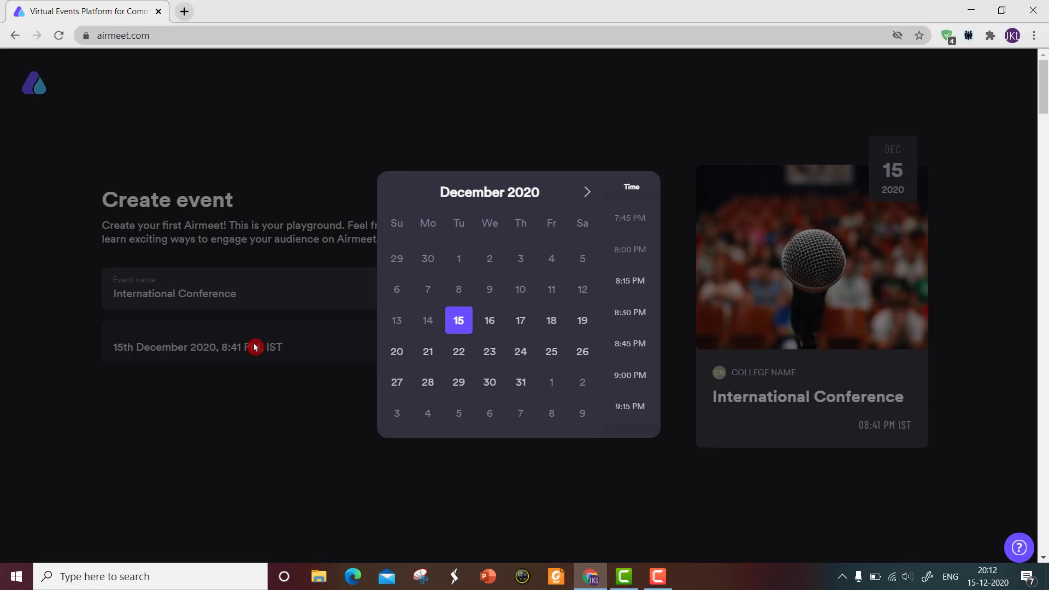
left_click(489, 323)
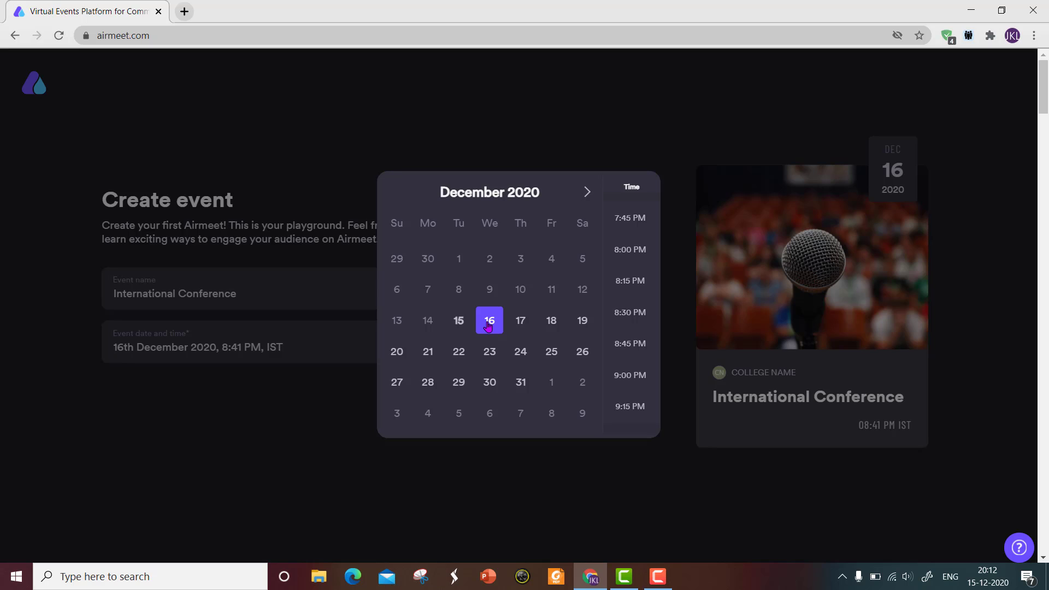
- Set the start time to 9:00 AM IST and create the event
left_click(623, 273)
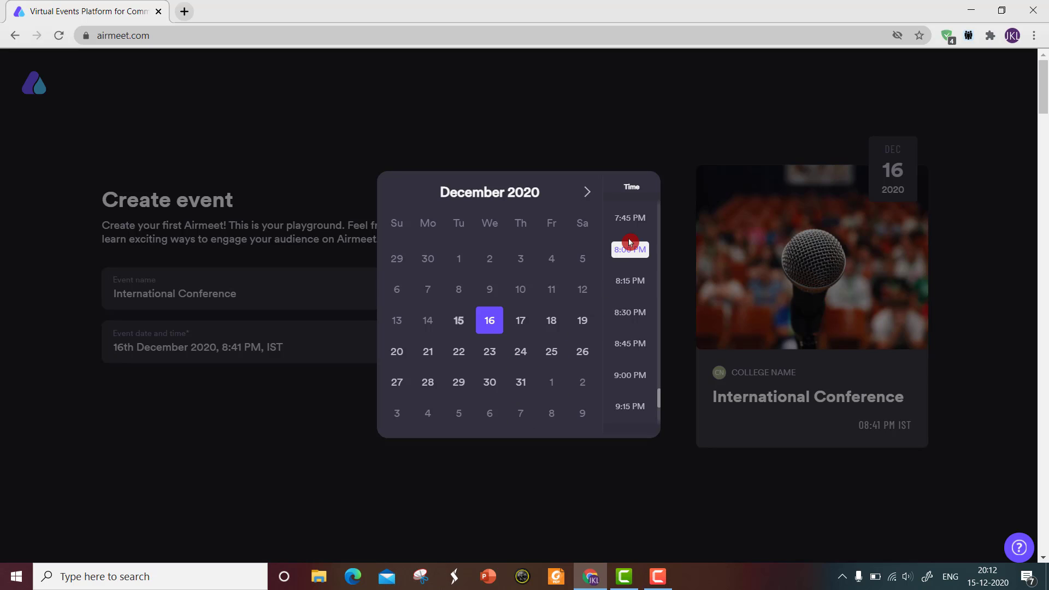
scroll(621, 296, "up", 4)
scroll(621, 295, "down", 3)
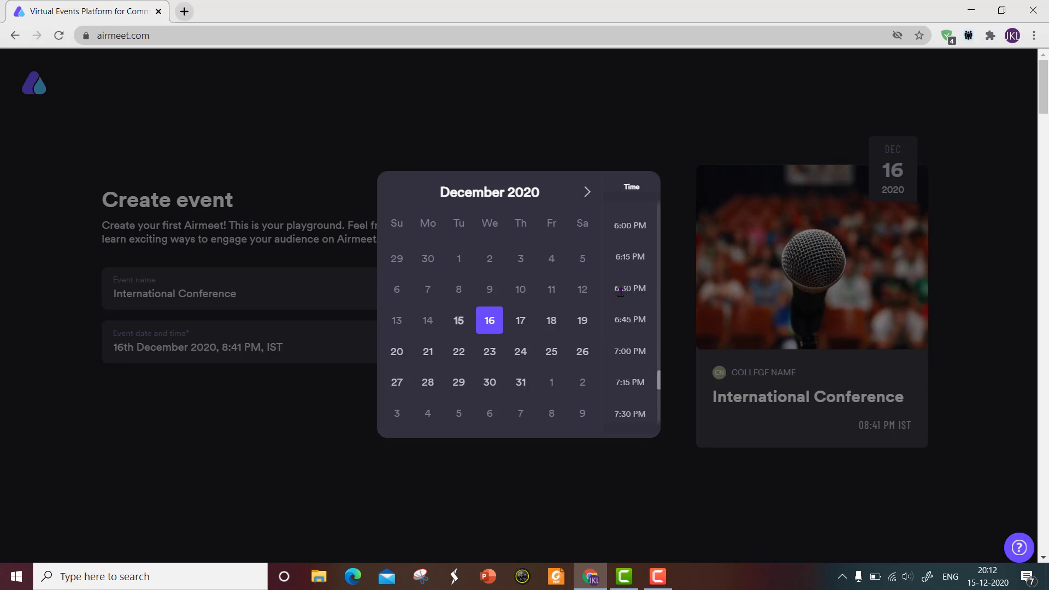
scroll(627, 349, "up", 6)
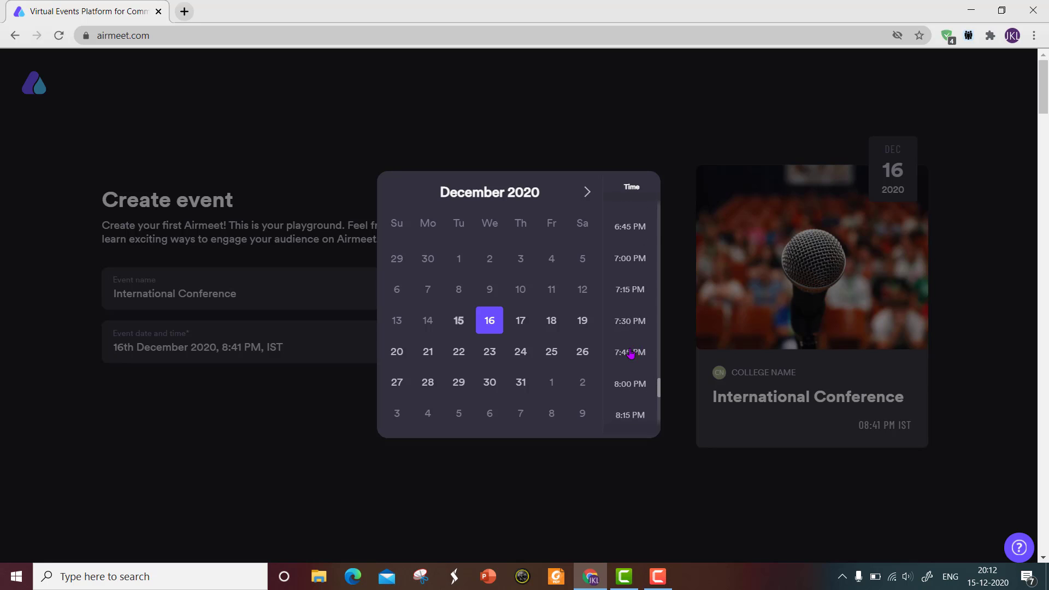
scroll(632, 347, "up", 12)
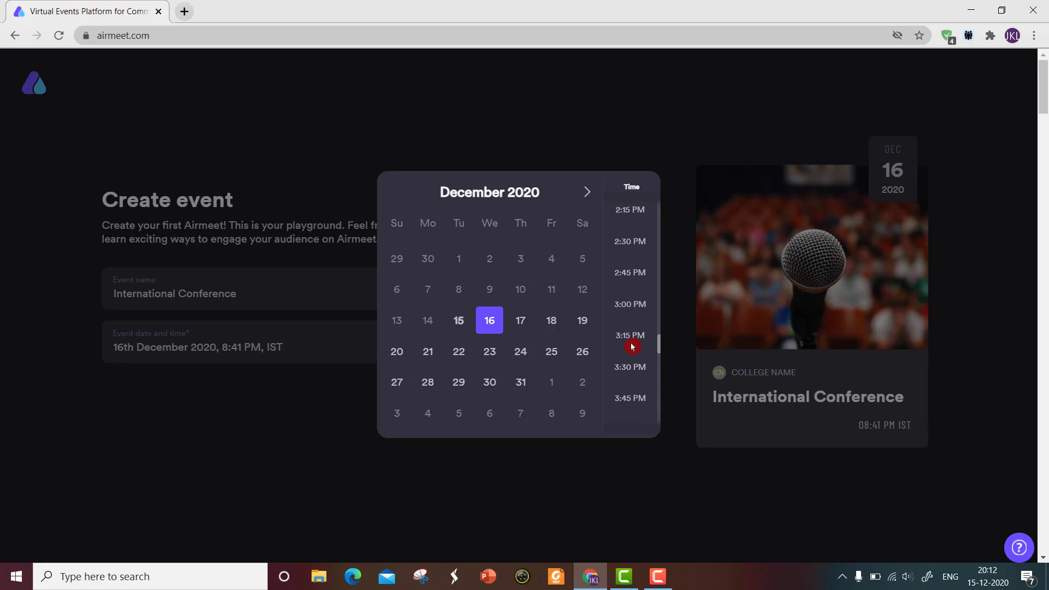
scroll(632, 347, "up", 6)
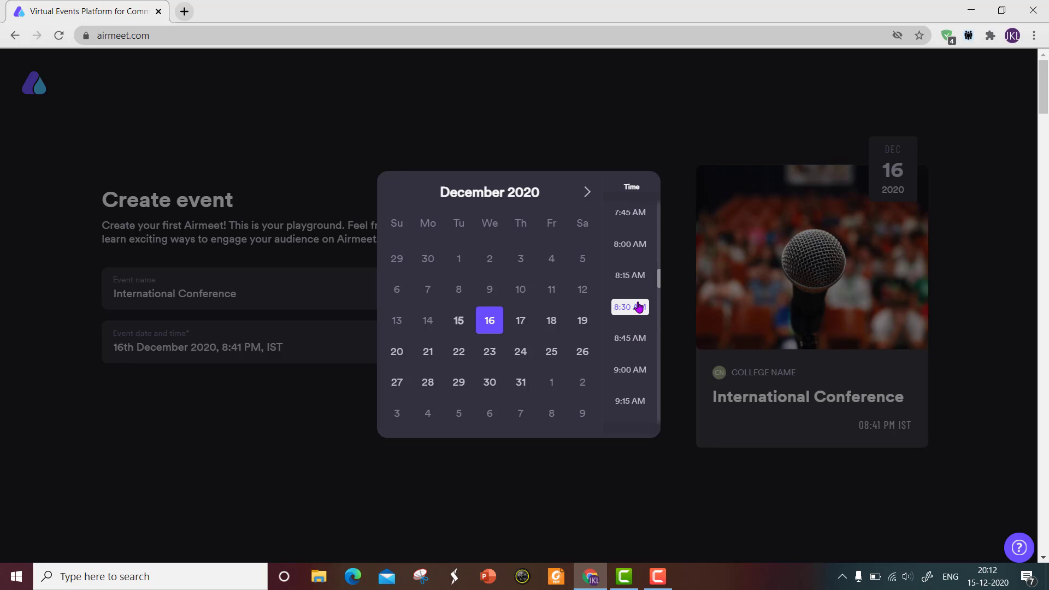
left_click(631, 371)
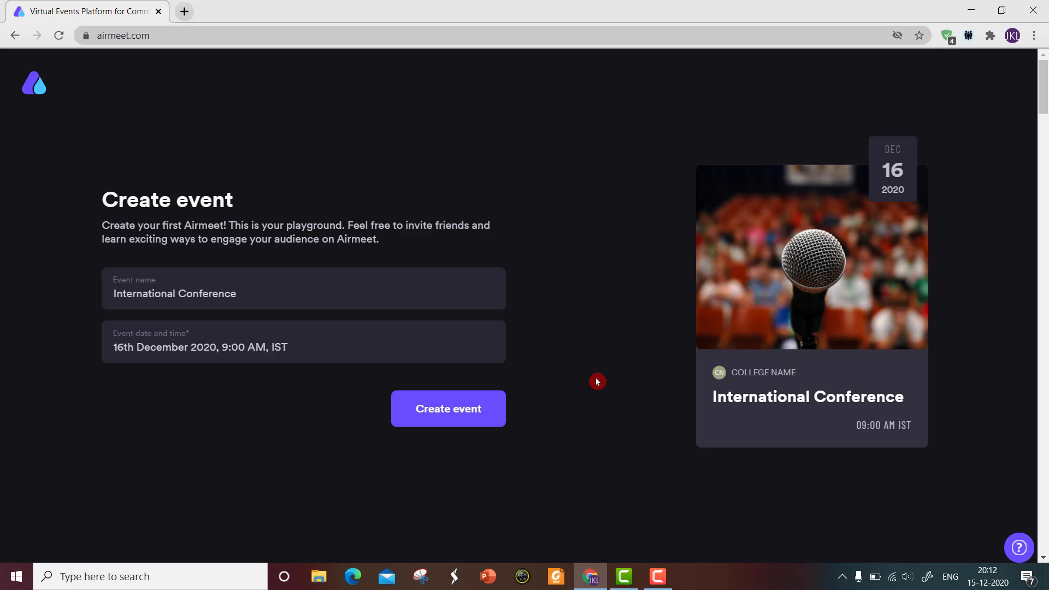
left_click(476, 420)
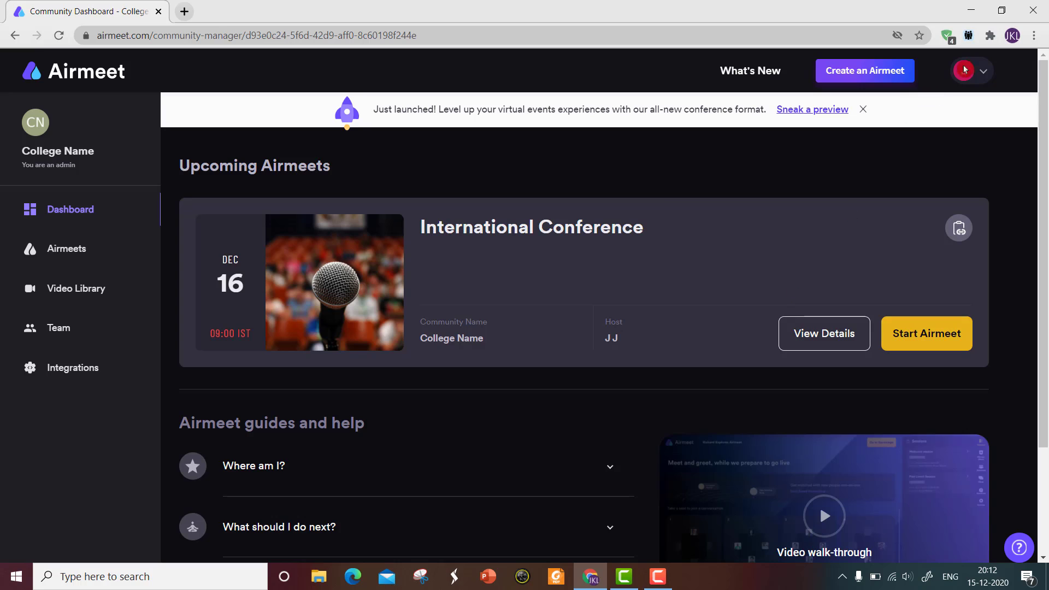
- Open and close the account menu on the Community Dashboard showing International Conference
left_click(983, 75)
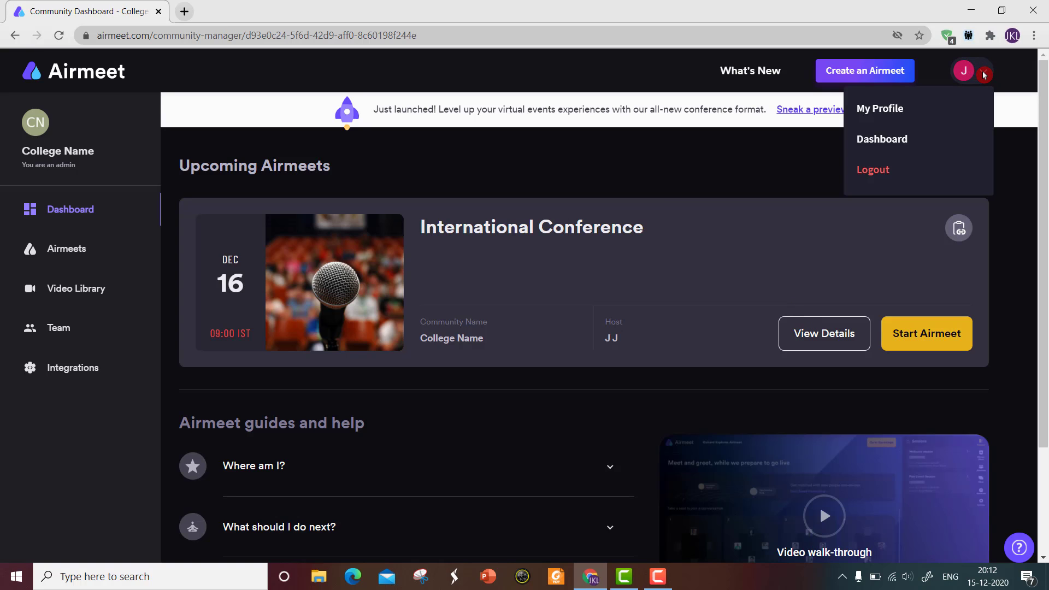
left_click(899, 143)
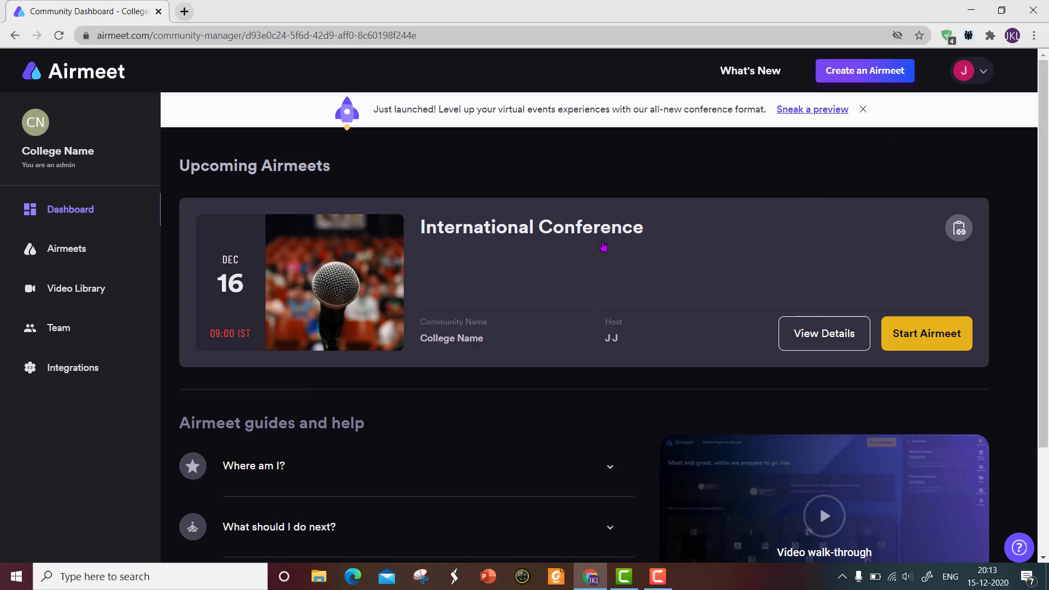
left_click(983, 73)
left_click(899, 147)
- View the International Conference details and scroll through its sidebar sections
left_click(809, 338)
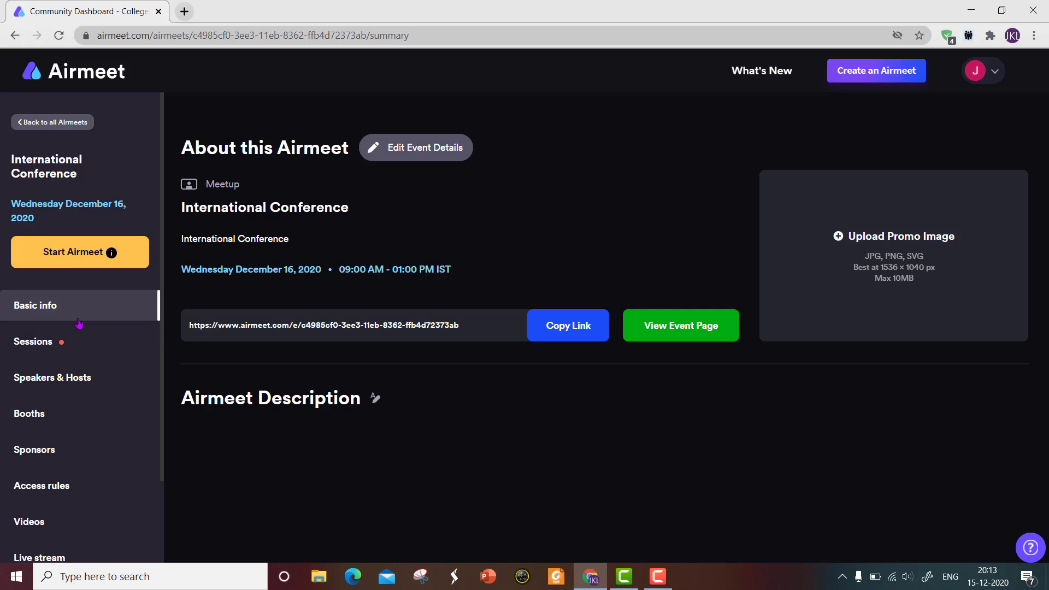
scroll(78, 325, "down", 1)
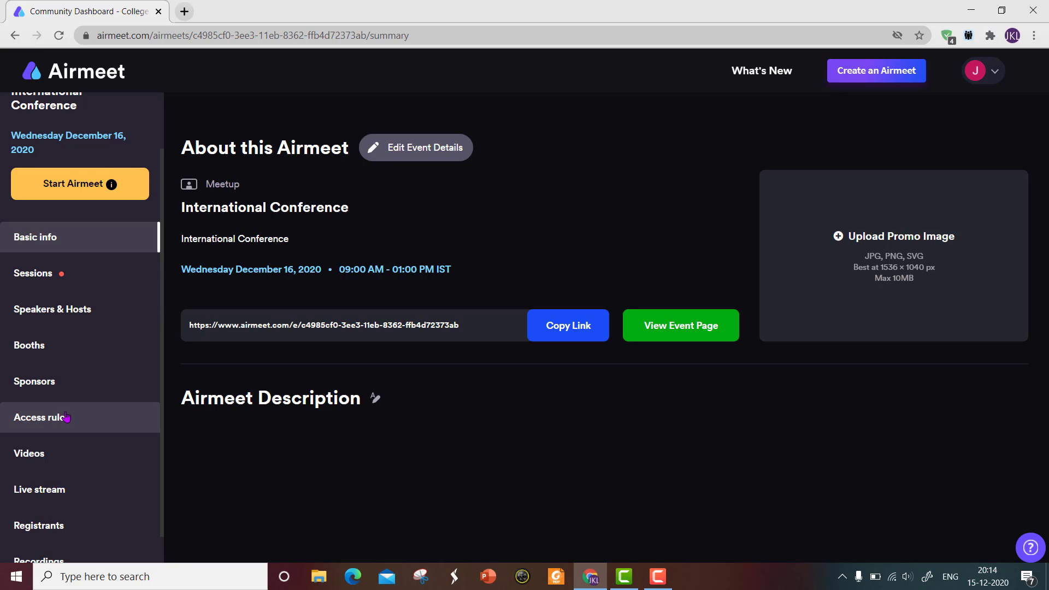
scroll(67, 494, "down", 1)
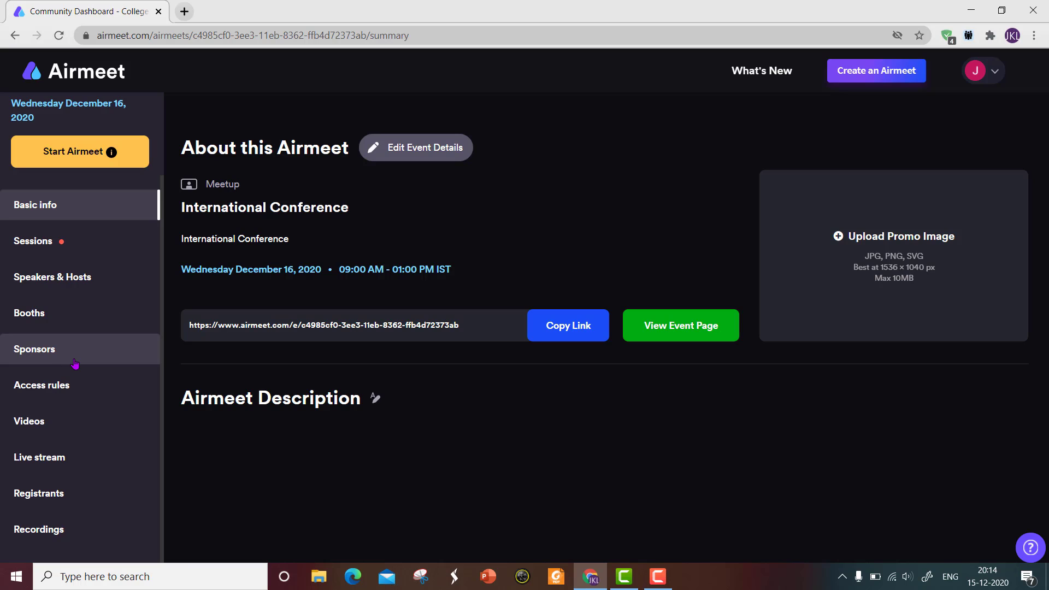
scroll(80, 365, "up", 3)
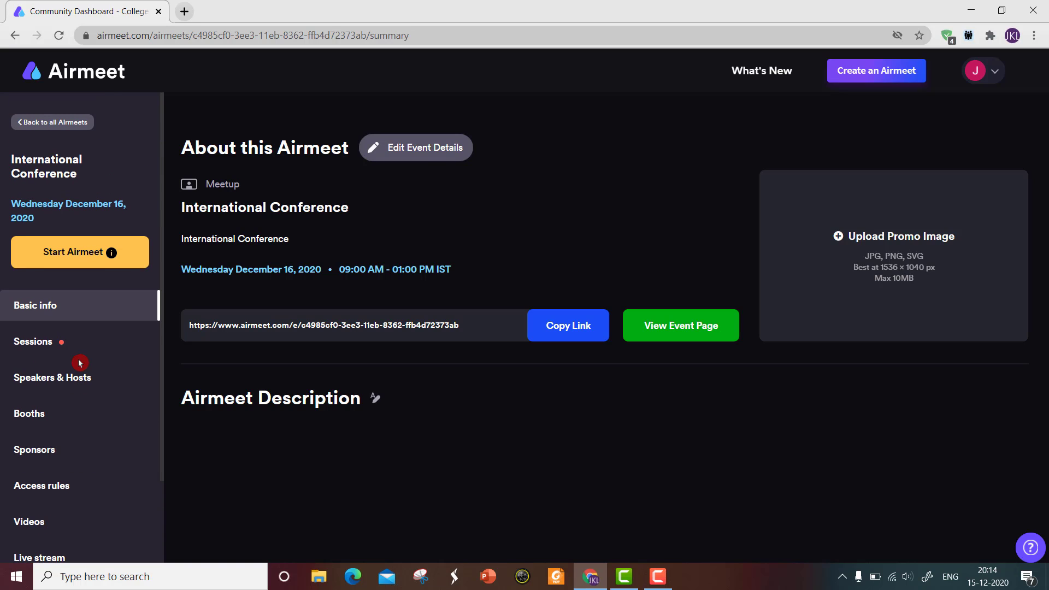